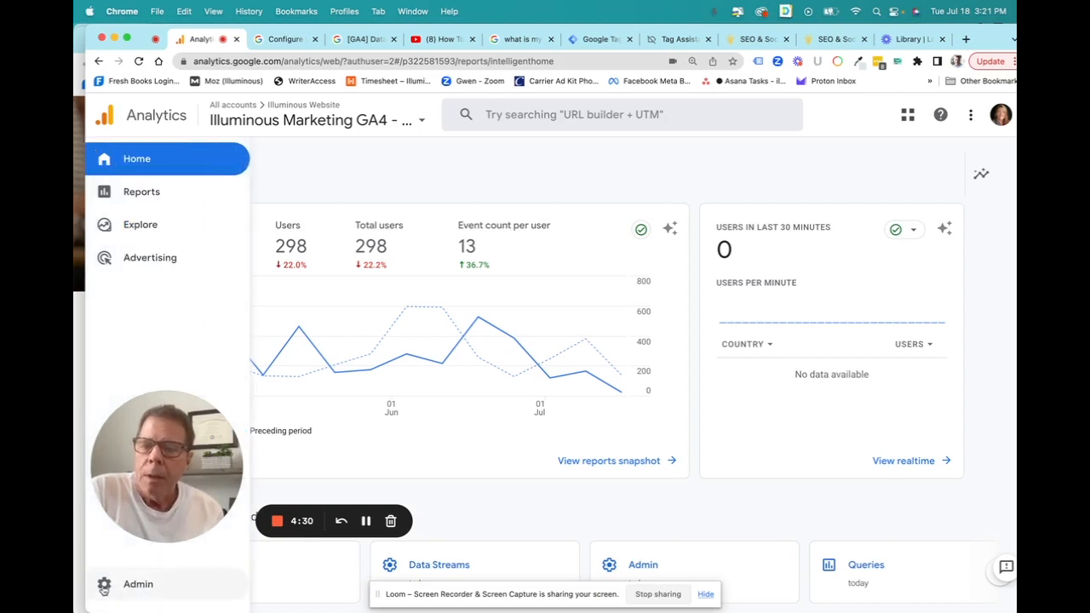
# Open the details of the Illuminous Marketing v3 web data stream from the property's admin settings.
pyautogui.click(103, 586)
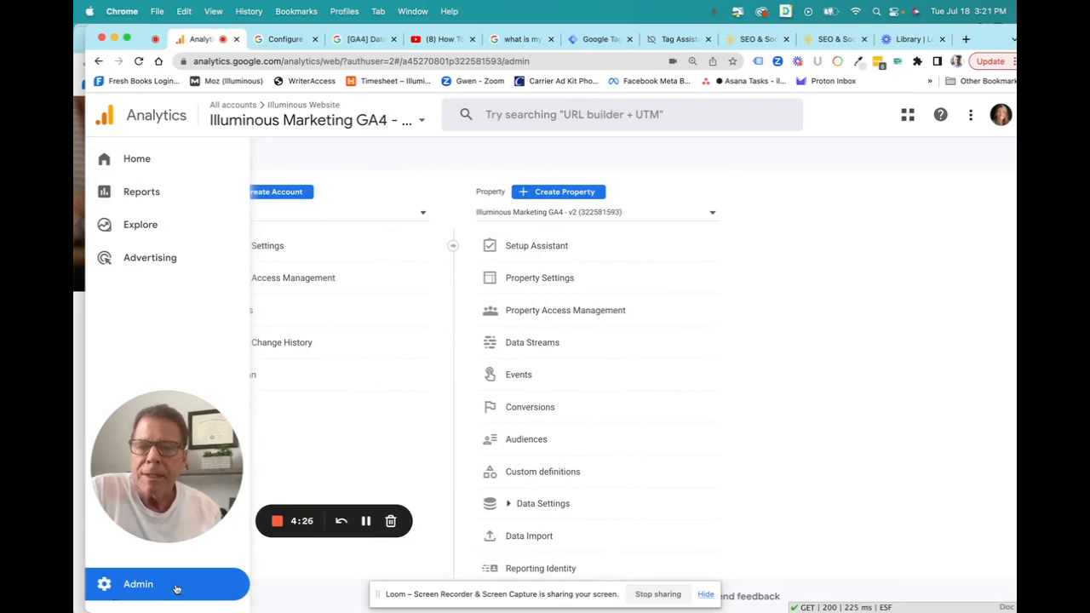
pyautogui.click(563, 343)
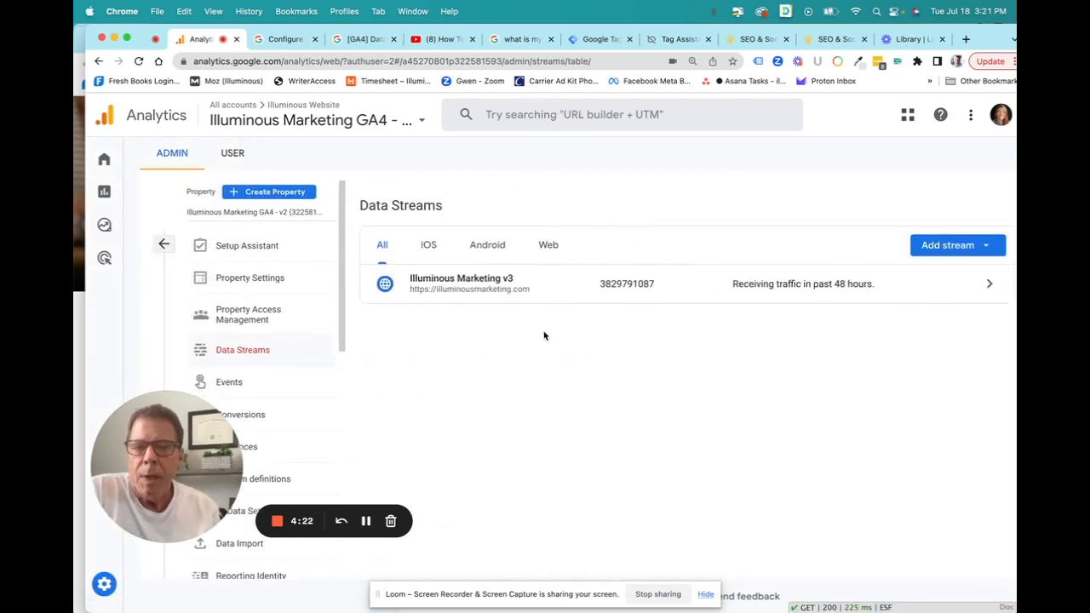
pyautogui.click(478, 291)
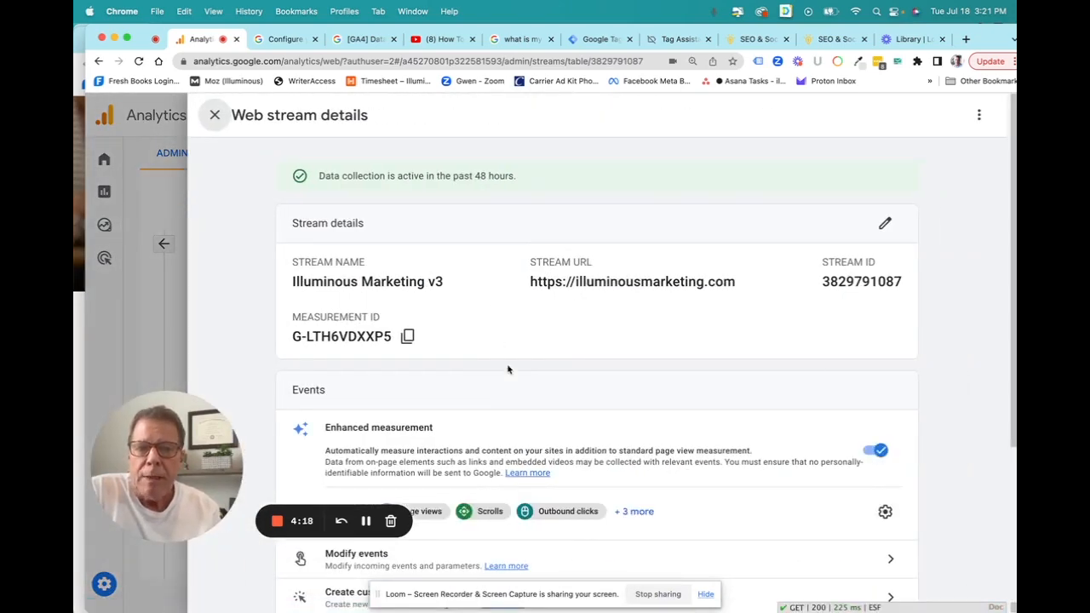
# Open the internal traffic definitions in the stream's full list of Google tag settings.
pyautogui.scroll(-3, 509, 373)
pyautogui.scroll(-3, 510, 373)
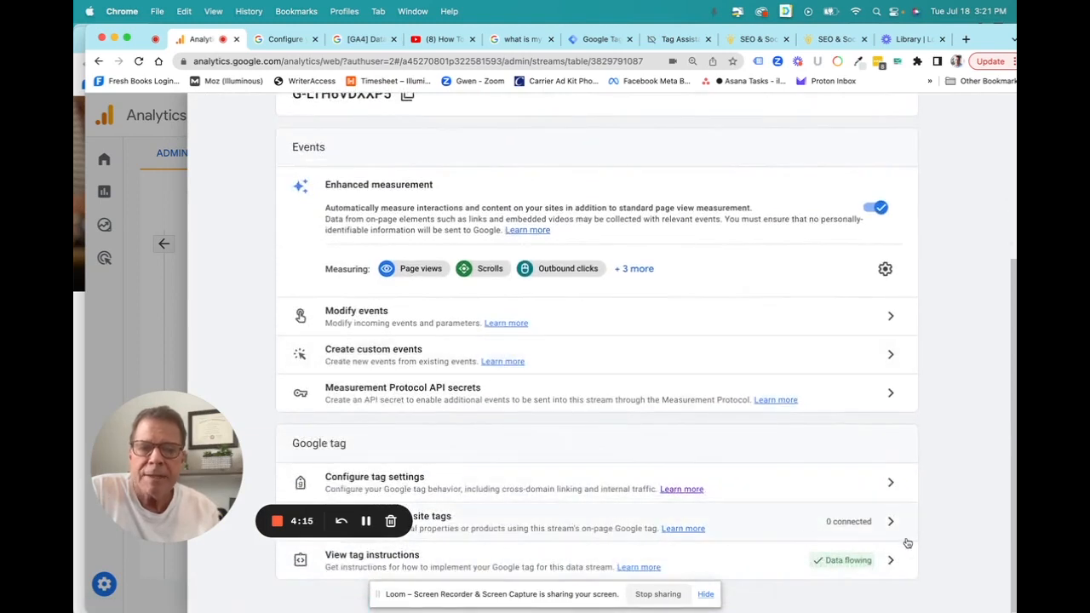
pyautogui.click(892, 485)
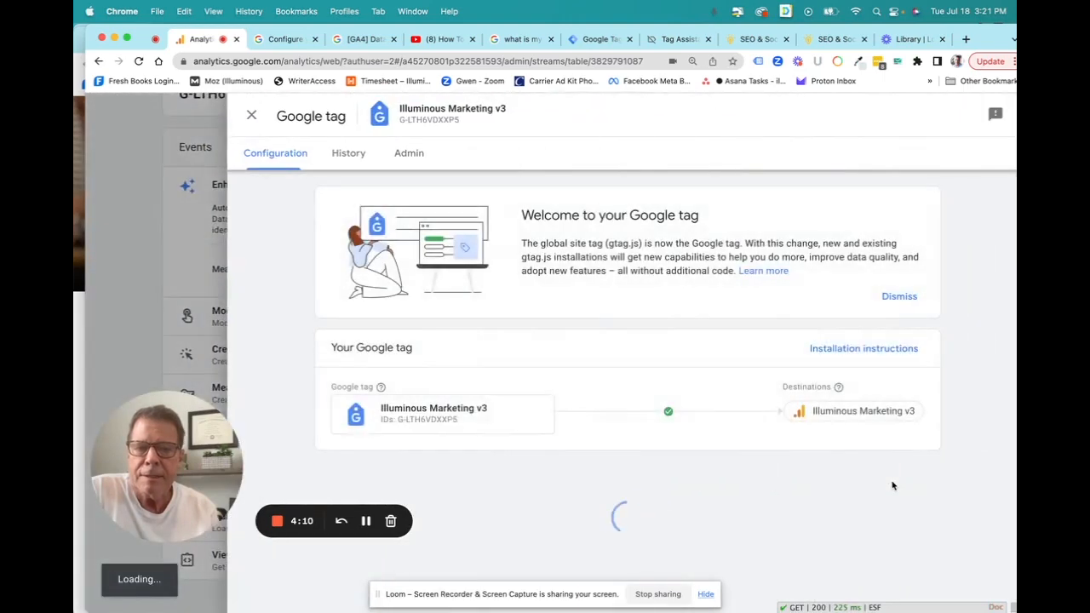
pyautogui.scroll(-1, 891, 490)
pyautogui.scroll(-1, 891, 490)
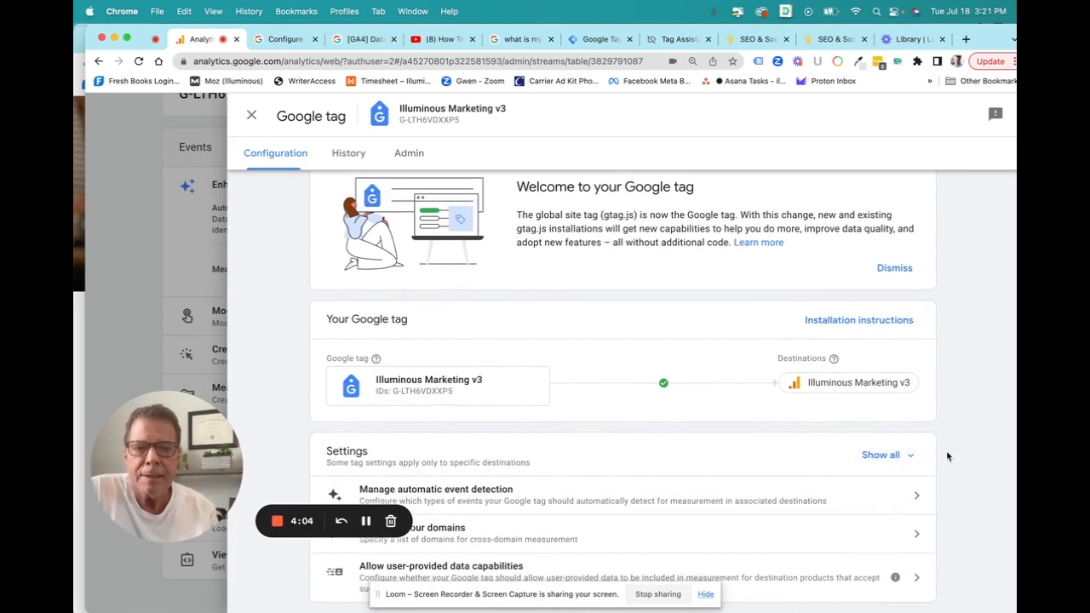
pyautogui.click(889, 455)
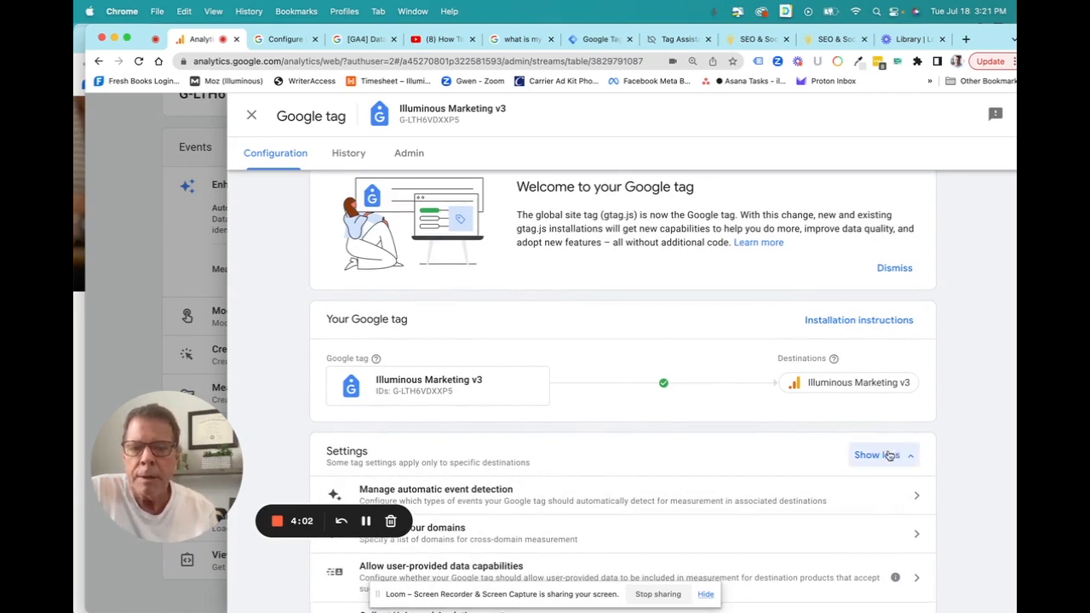
pyautogui.scroll(-5, 763, 465)
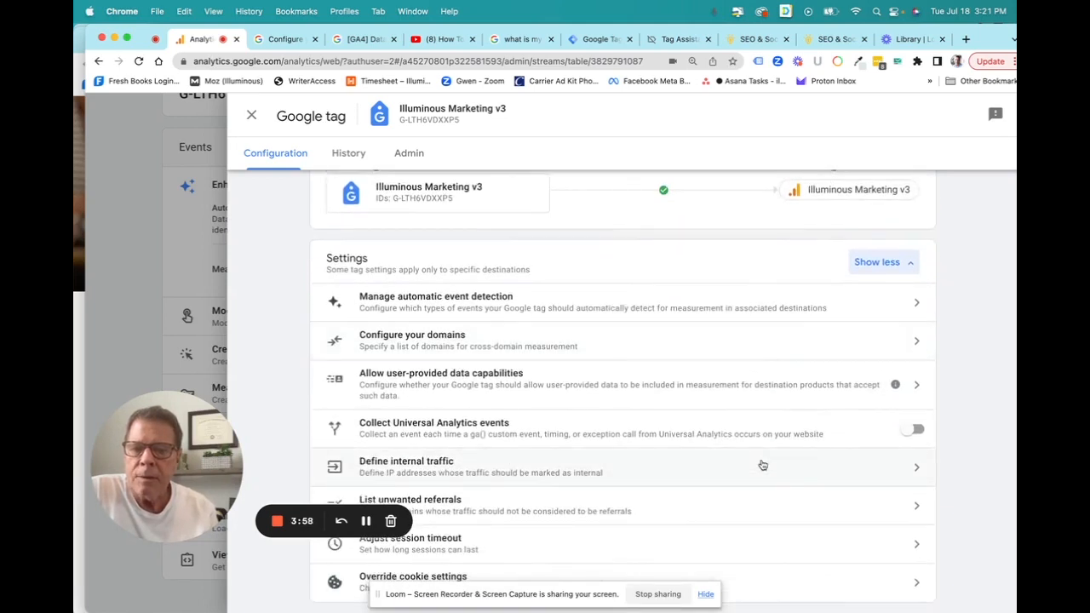
pyautogui.click(551, 468)
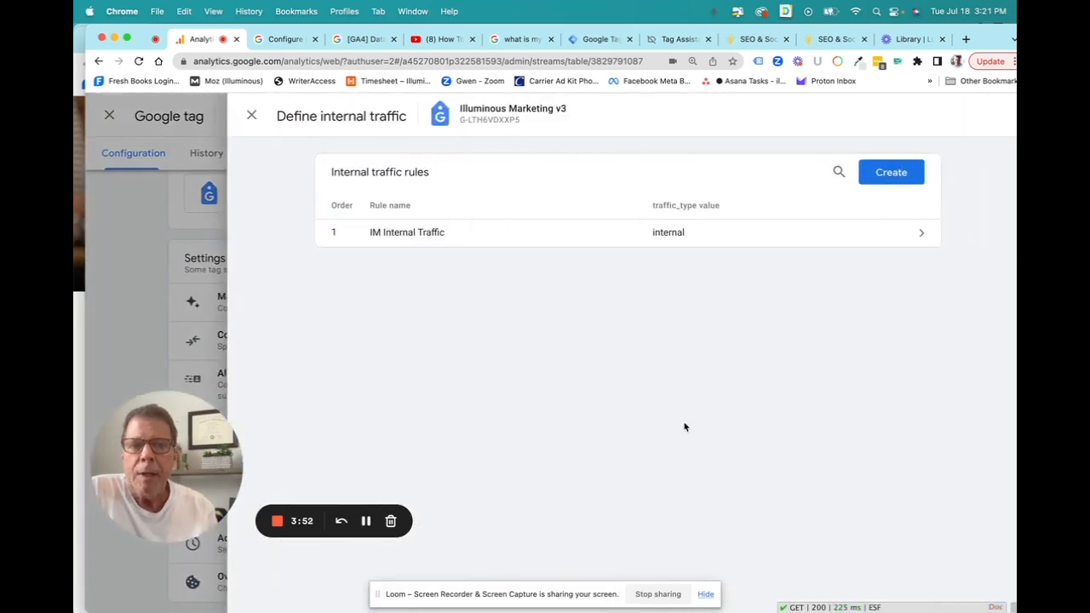
# Start a new internal traffic rule and name it Sample Rule.
pyautogui.click(894, 172)
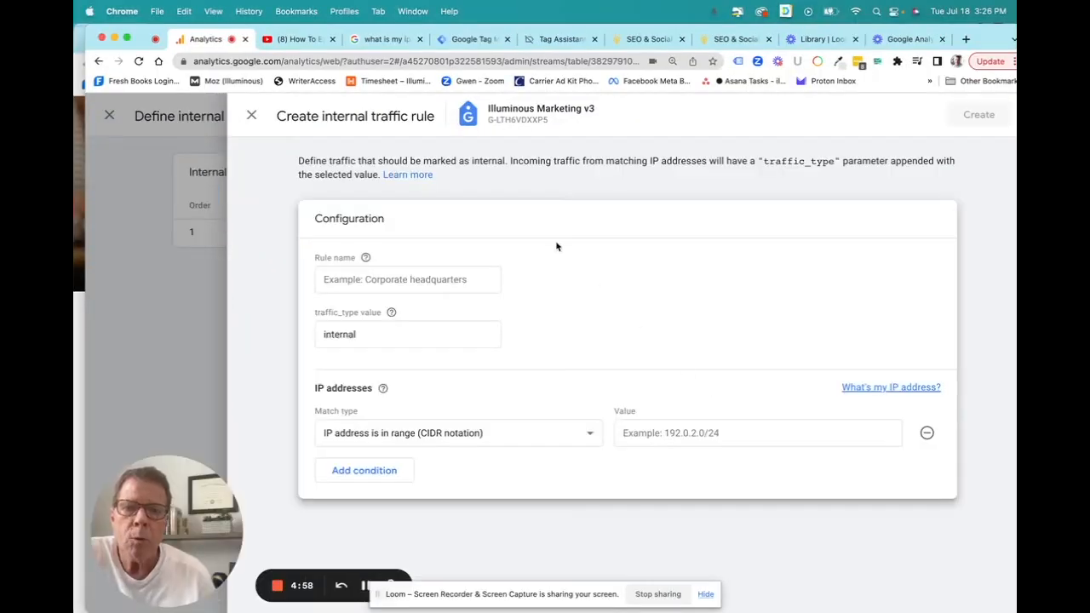
pyautogui.click(438, 284)
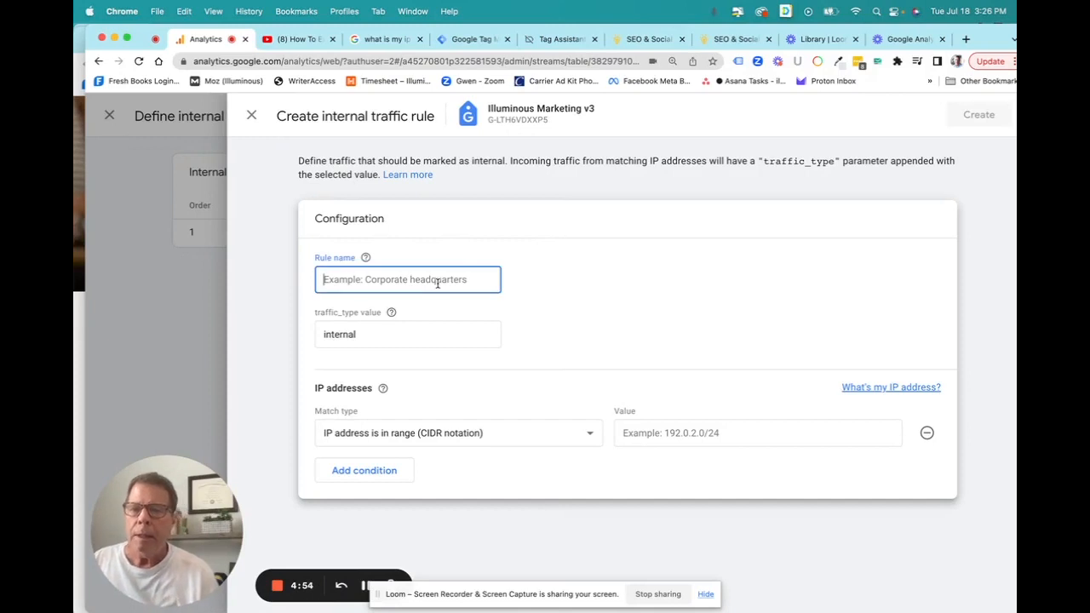
pyautogui.write('Sample')
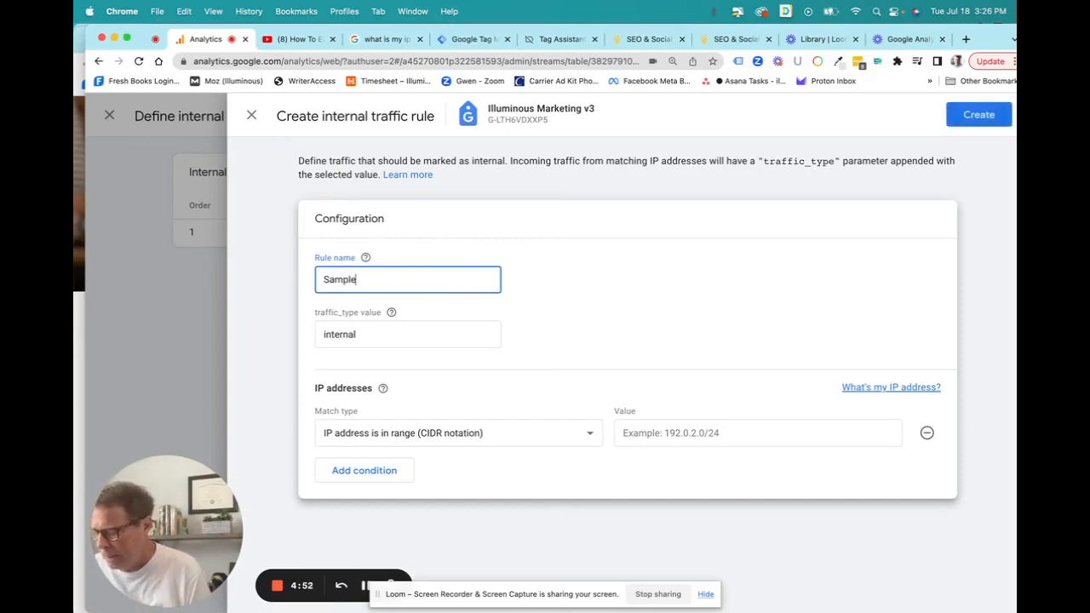
pyautogui.write(' Rule')
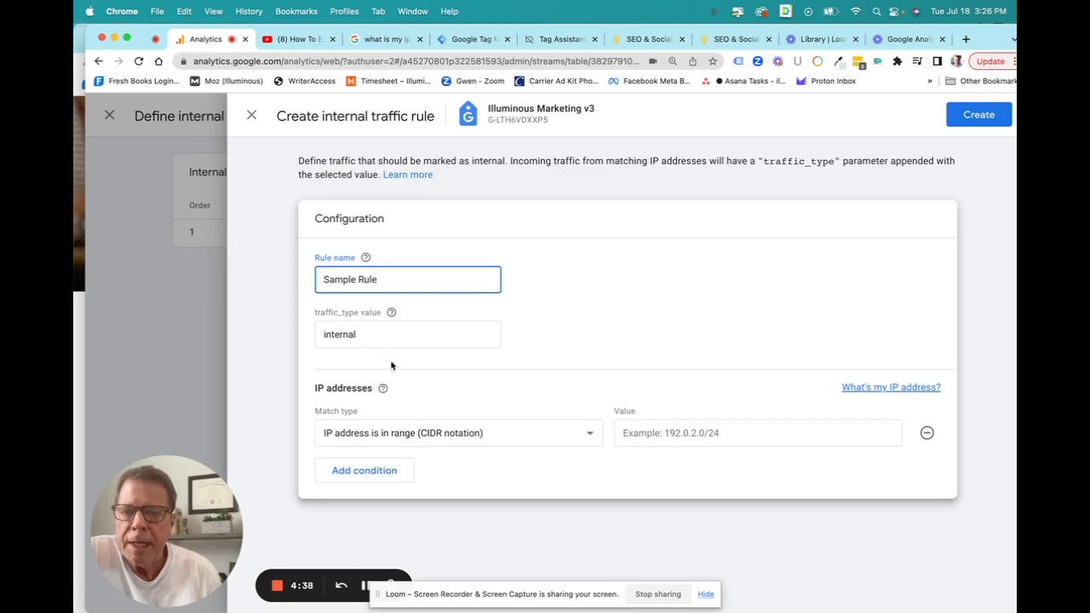
# Try the match type "IP address equals" for the rule, and switch it back to "IP address is in range (CIDR notation)".
pyautogui.click(393, 435)
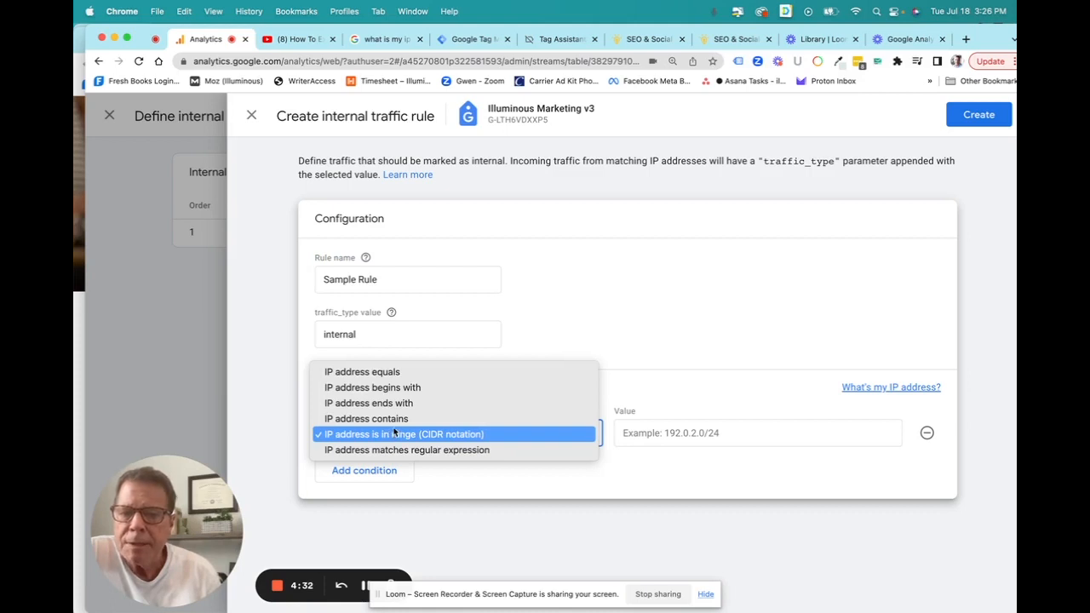
pyautogui.click(405, 374)
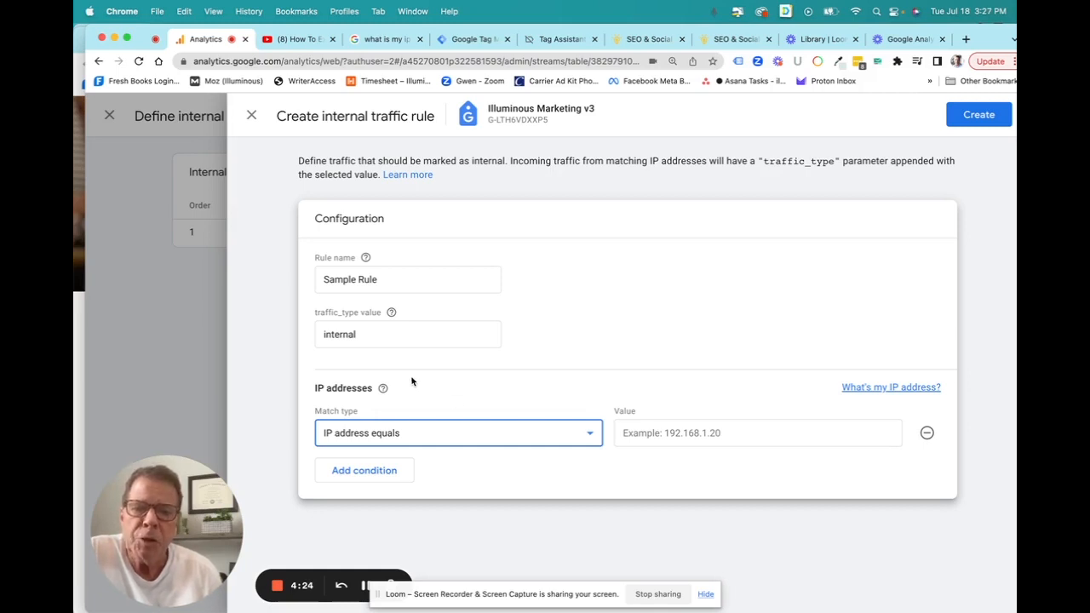
pyautogui.click(628, 434)
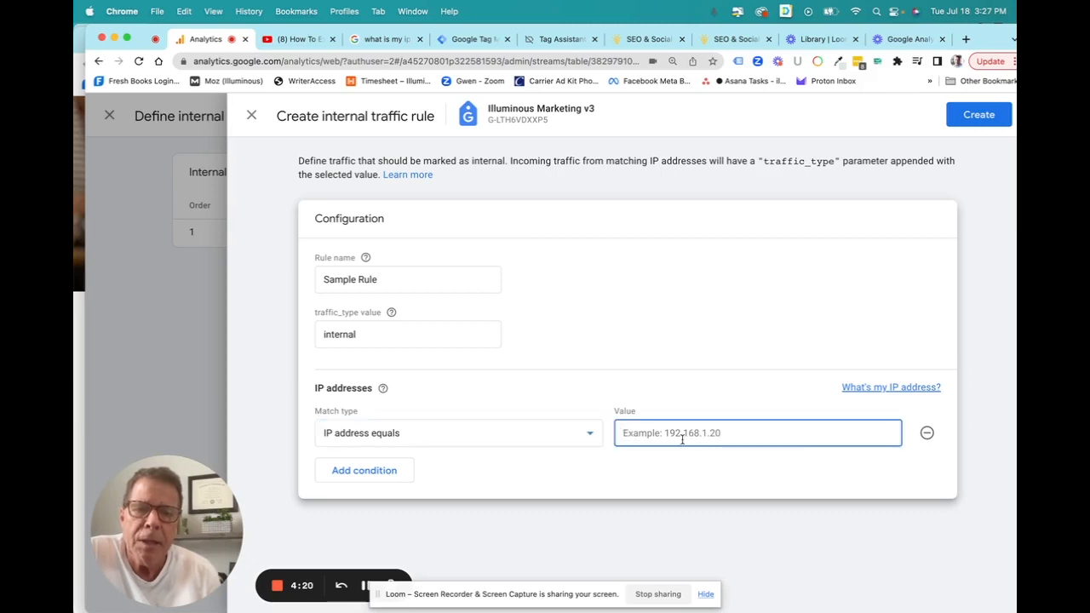
pyautogui.click(589, 434)
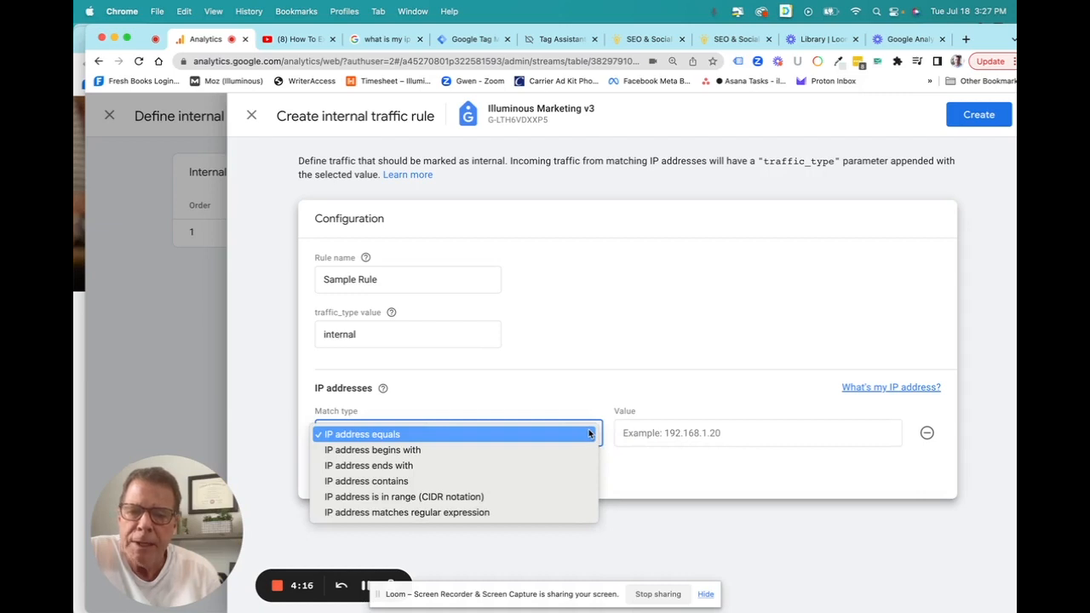
pyautogui.click(528, 497)
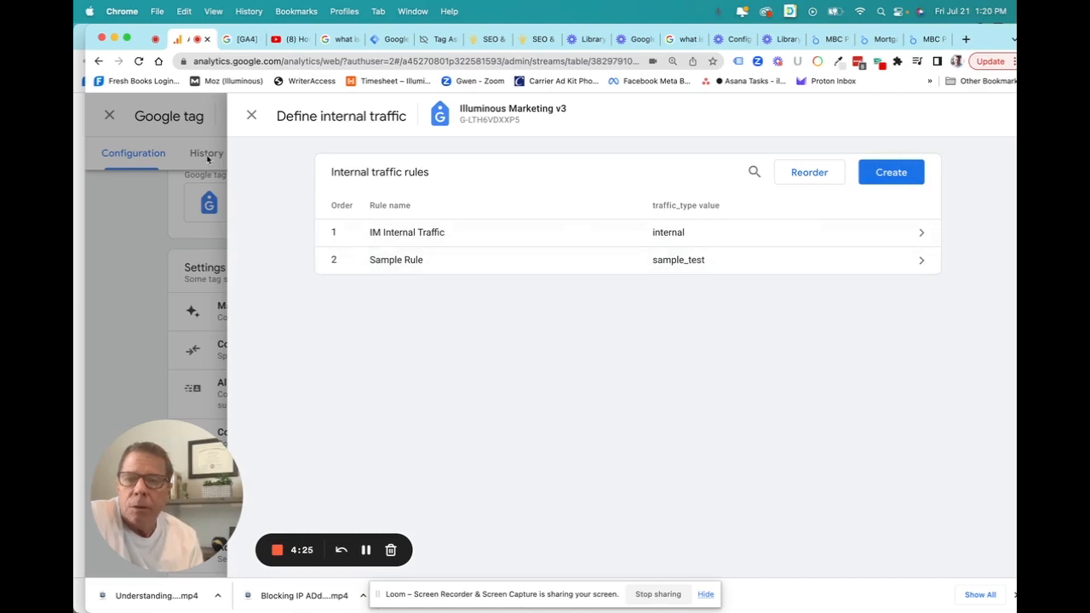
# Close the internal traffic, Google tag and web stream details, and open the property's Data Filters under Data Settings.
pyautogui.click(252, 116)
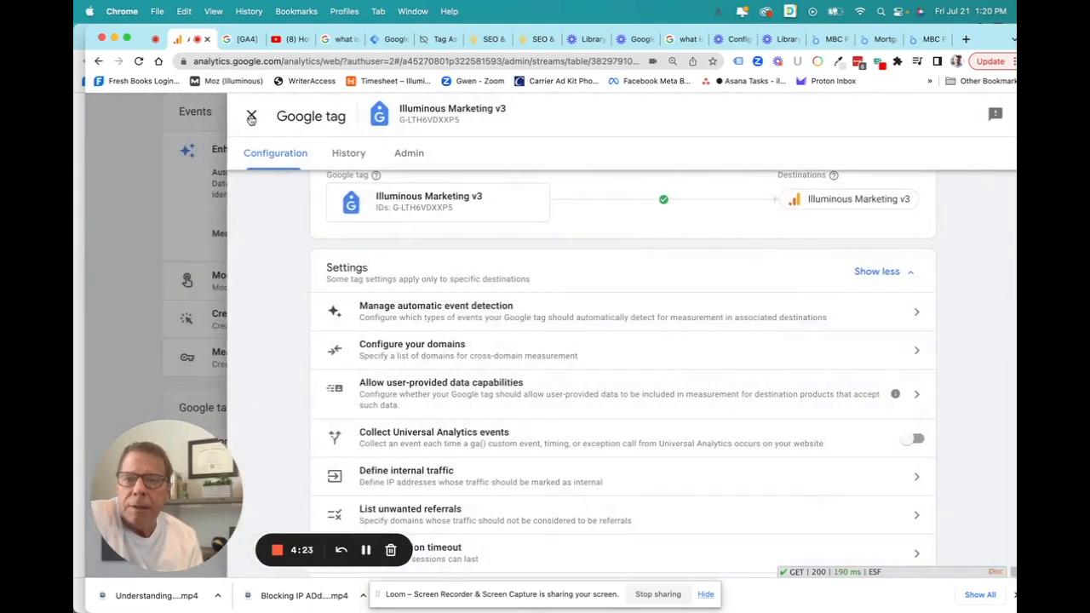
pyautogui.click(251, 116)
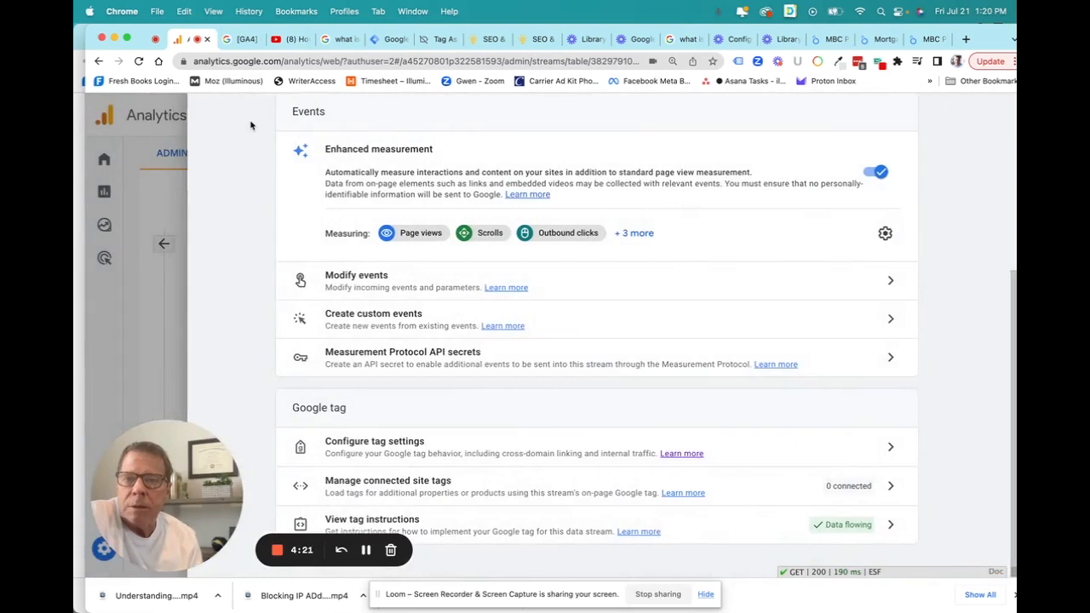
pyautogui.click(126, 331)
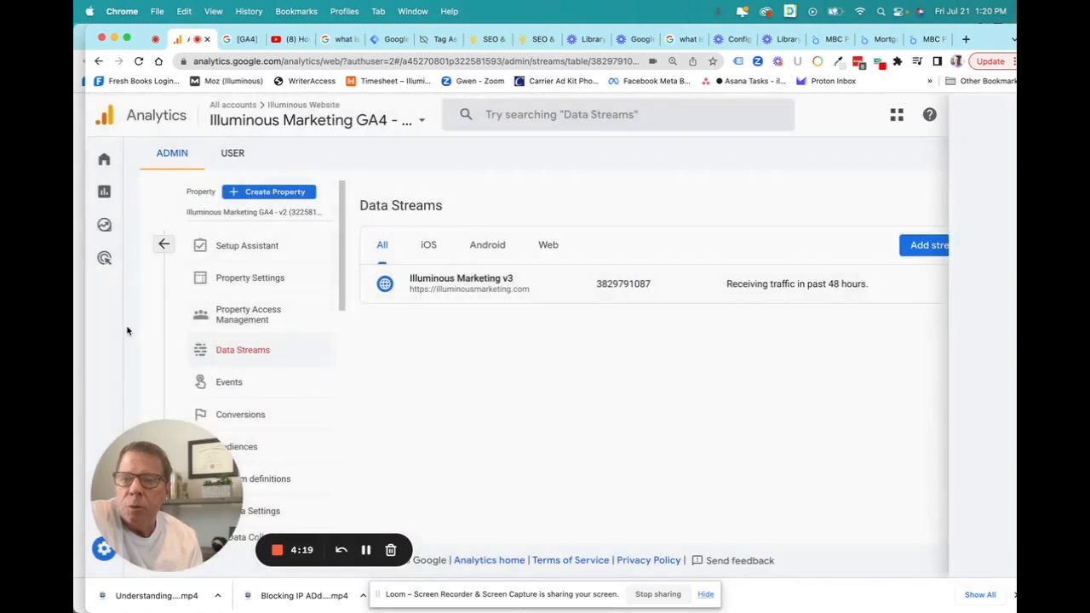
pyautogui.scroll(-5, 257, 332)
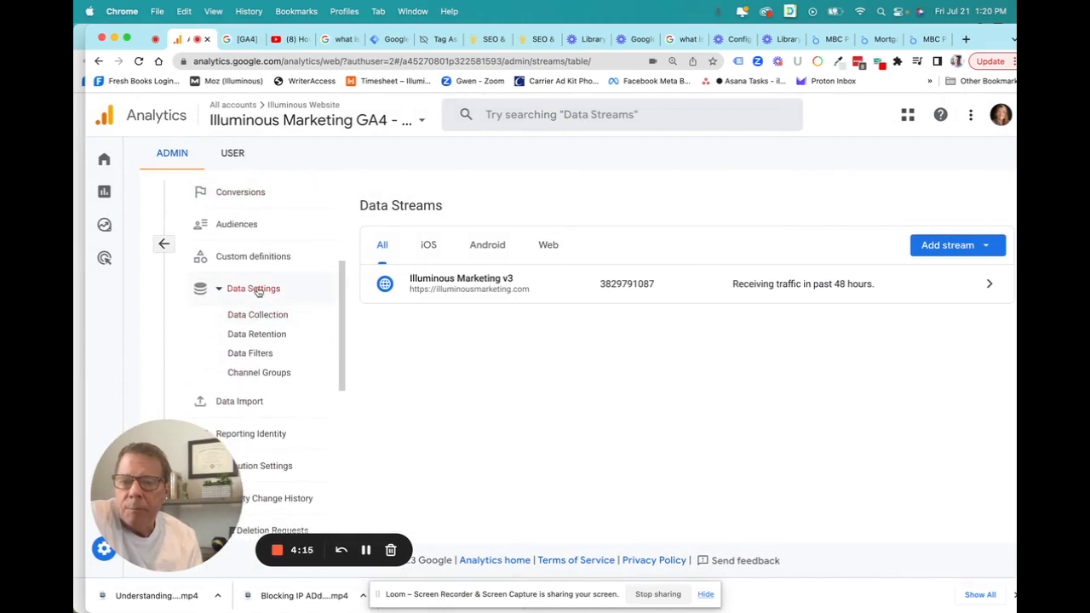
pyautogui.click(253, 355)
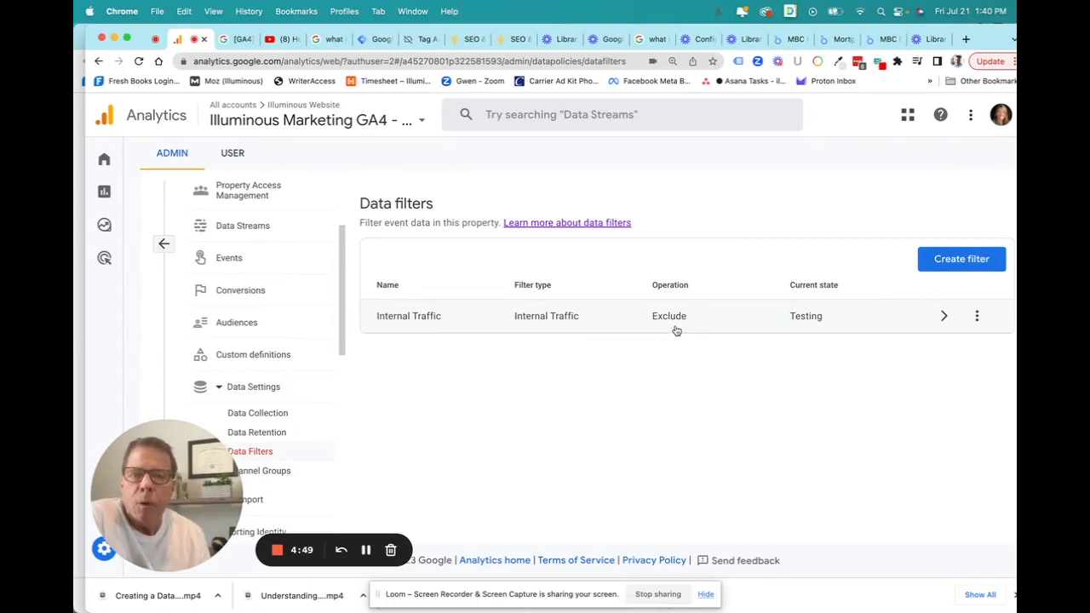
# Start a new data filter of the Internal traffic type and name it Exclude Sample Traffic.
pyautogui.click(962, 259)
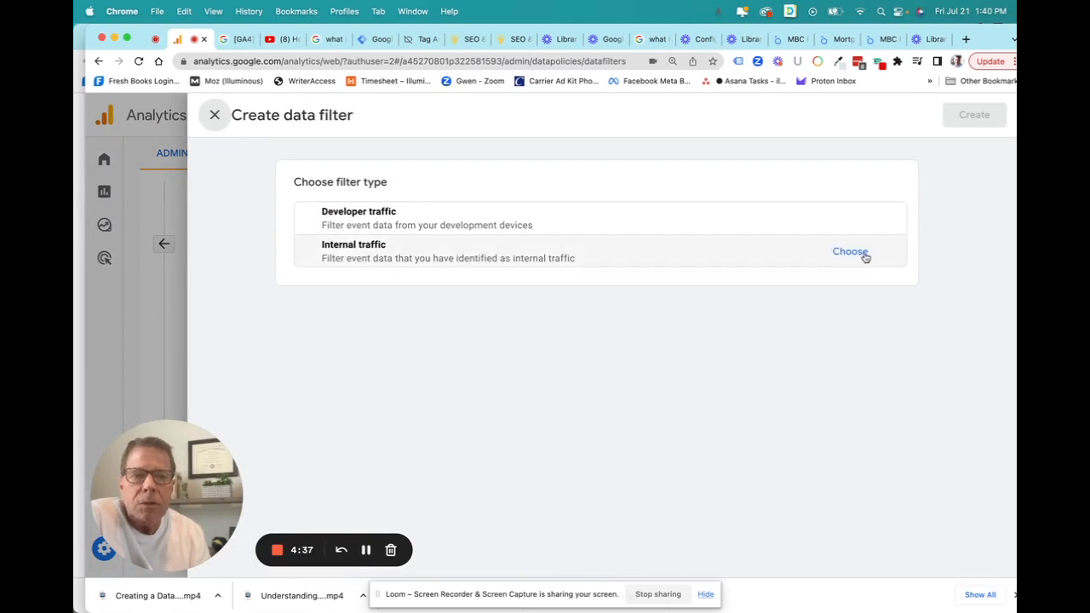
pyautogui.click(854, 253)
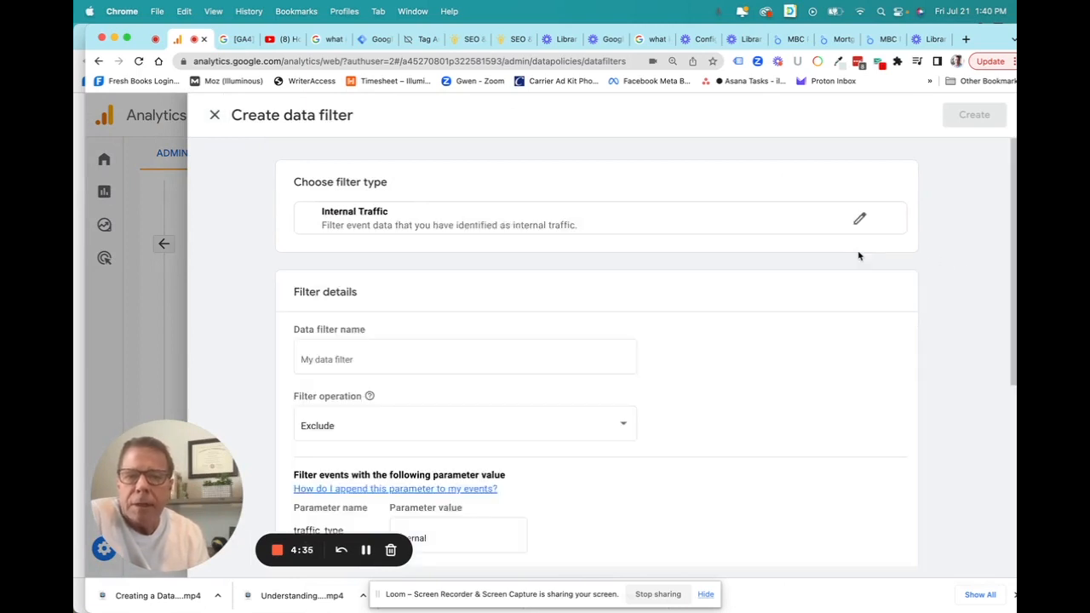
pyautogui.click(403, 359)
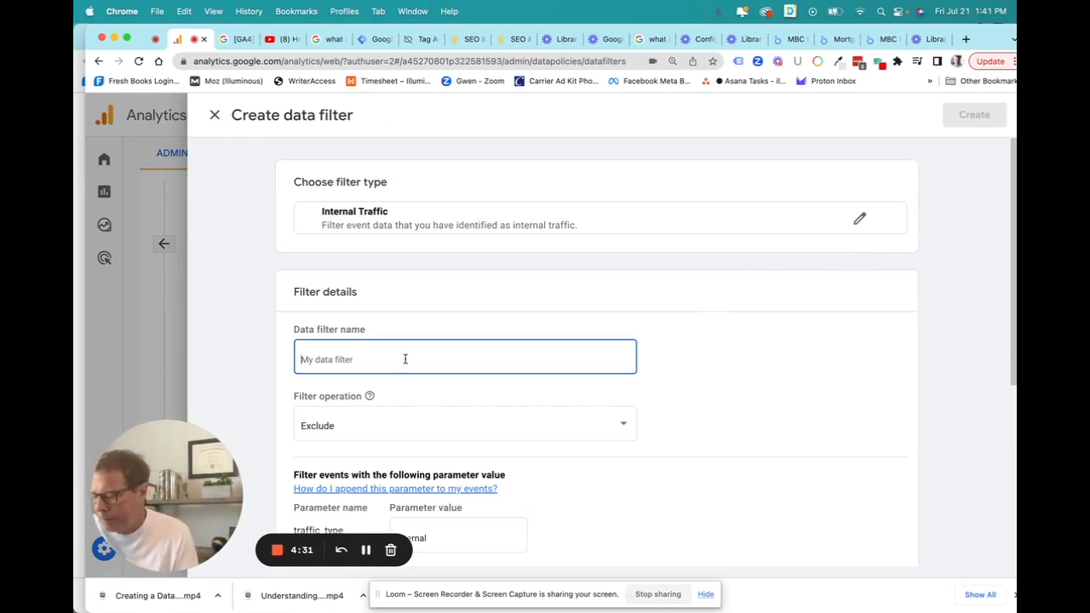
pyautogui.write('Exclud')
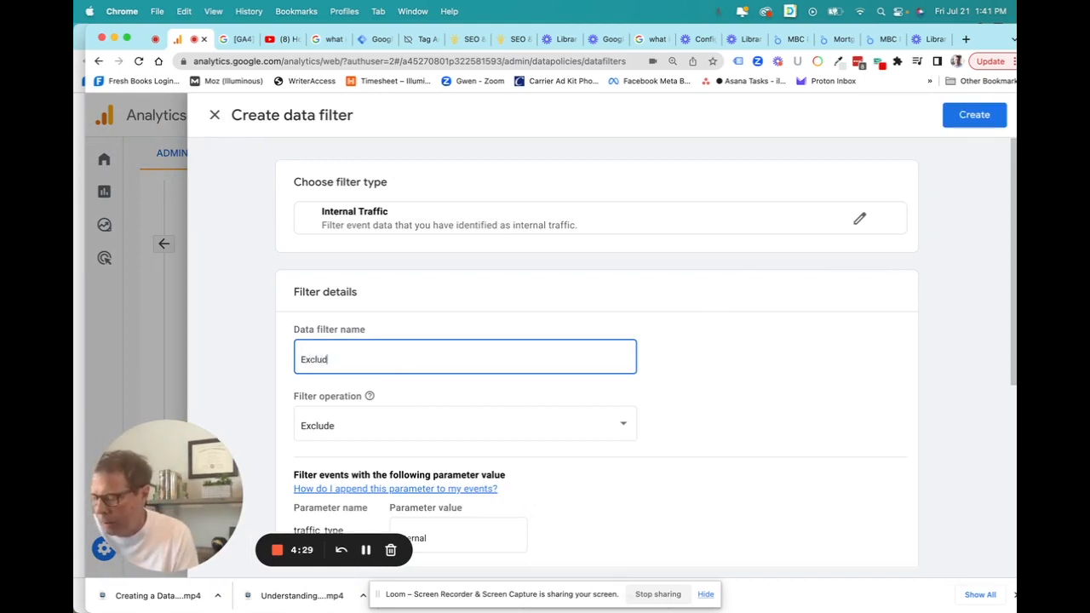
pyautogui.write('e Sample')
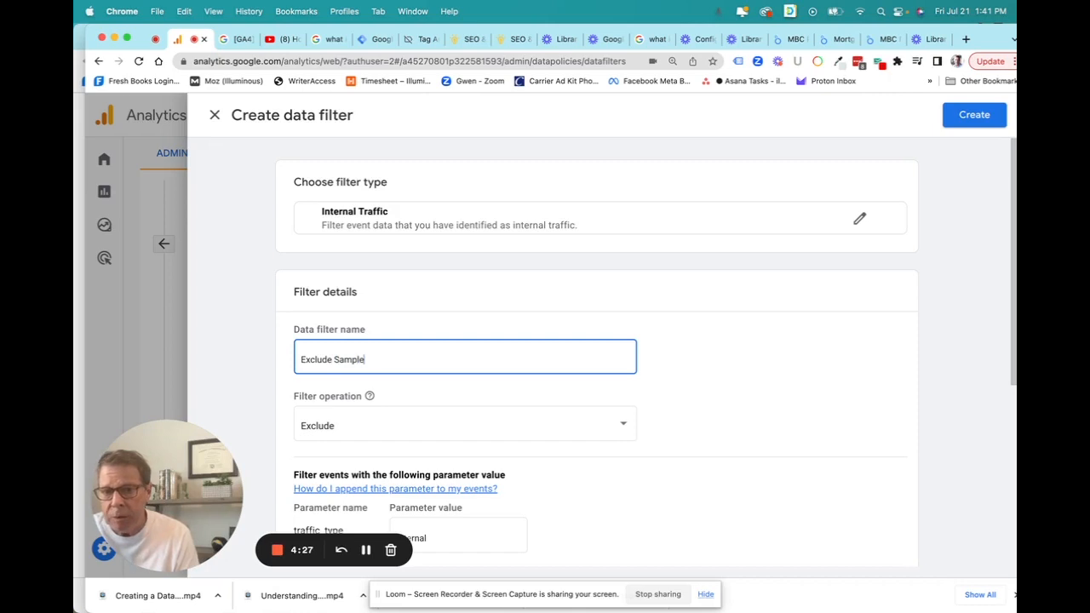
pyautogui.write(' Tra')
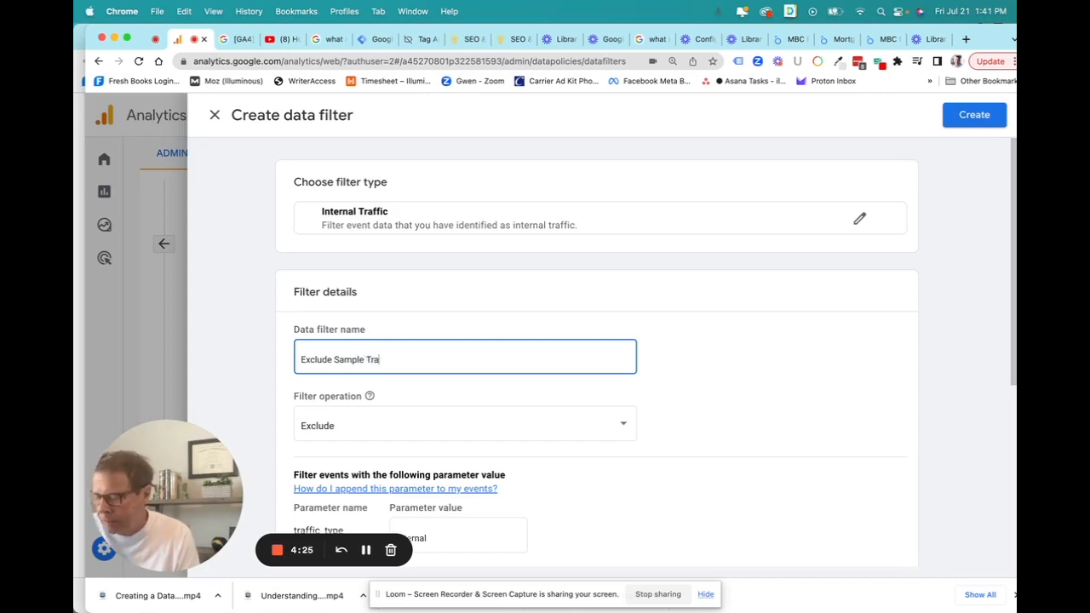
pyautogui.write('ffic')
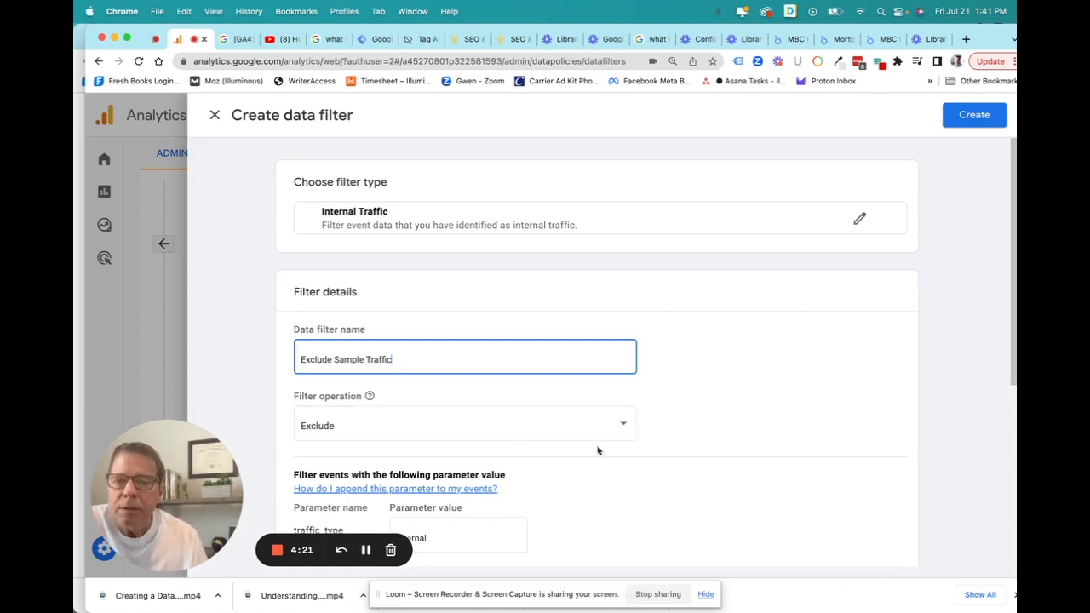
# Set the filter operation of the new data filter to Include only.
pyautogui.scroll(-3, 690, 439)
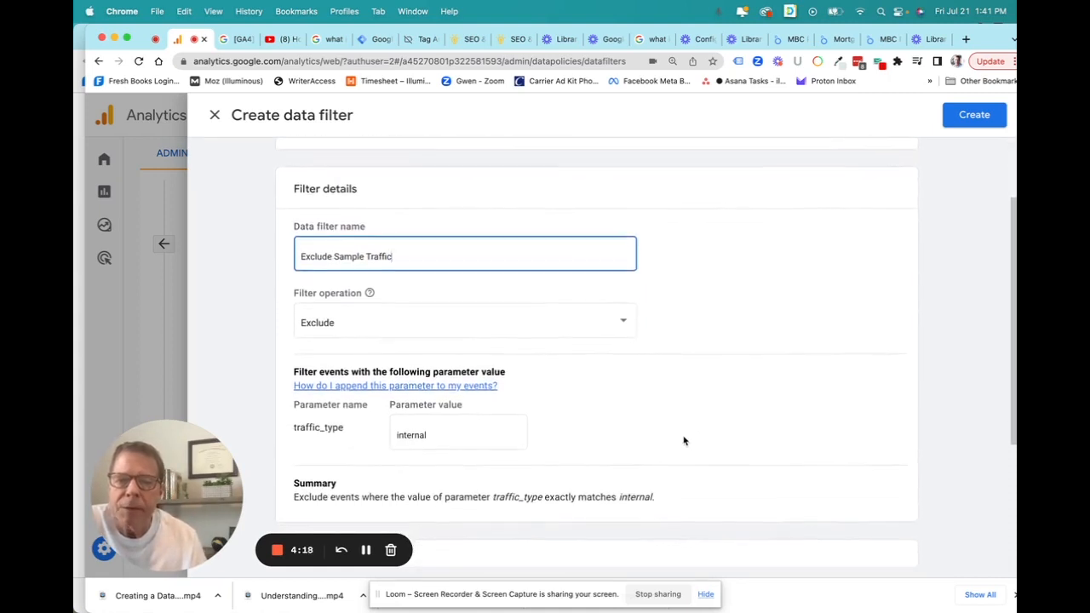
pyautogui.click(622, 324)
pyautogui.click(581, 353)
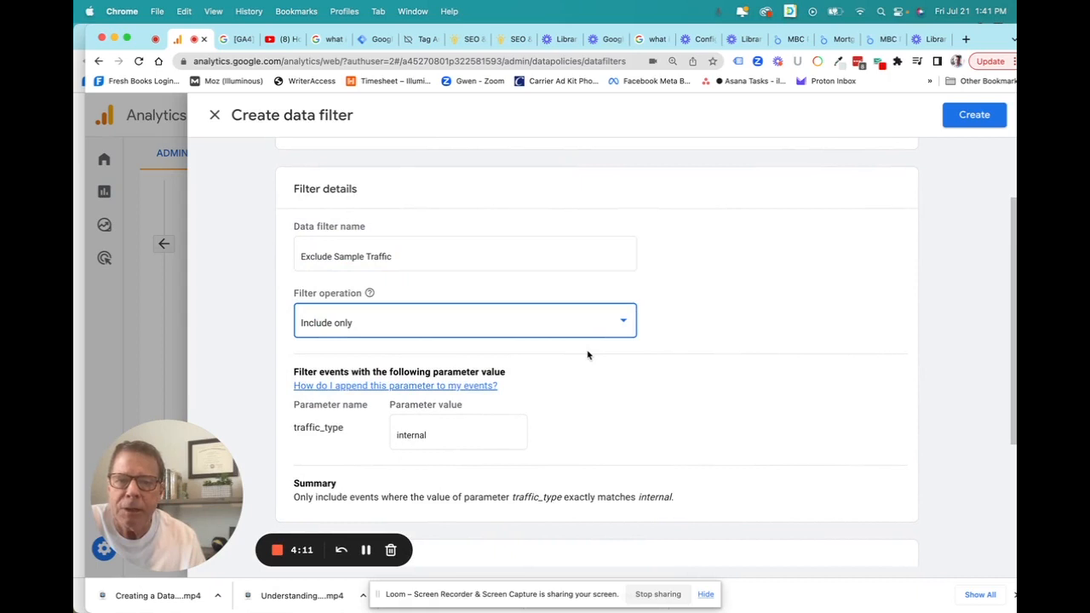
# Set the traffic_type parameter value of the new data filter to Sample_Rule.
pyautogui.scroll(-2, 580, 385)
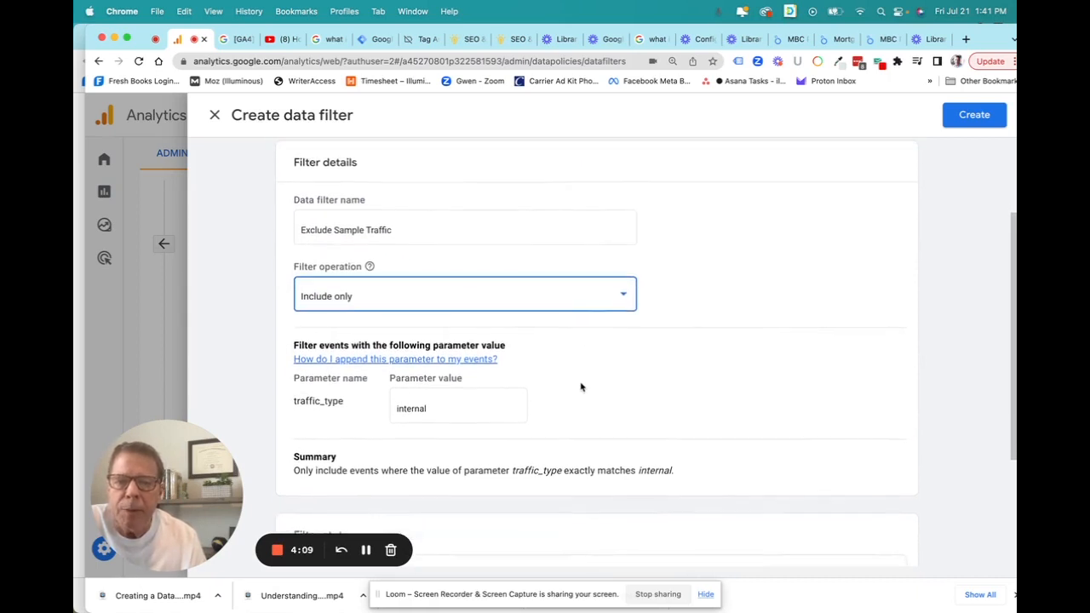
pyautogui.click(401, 408)
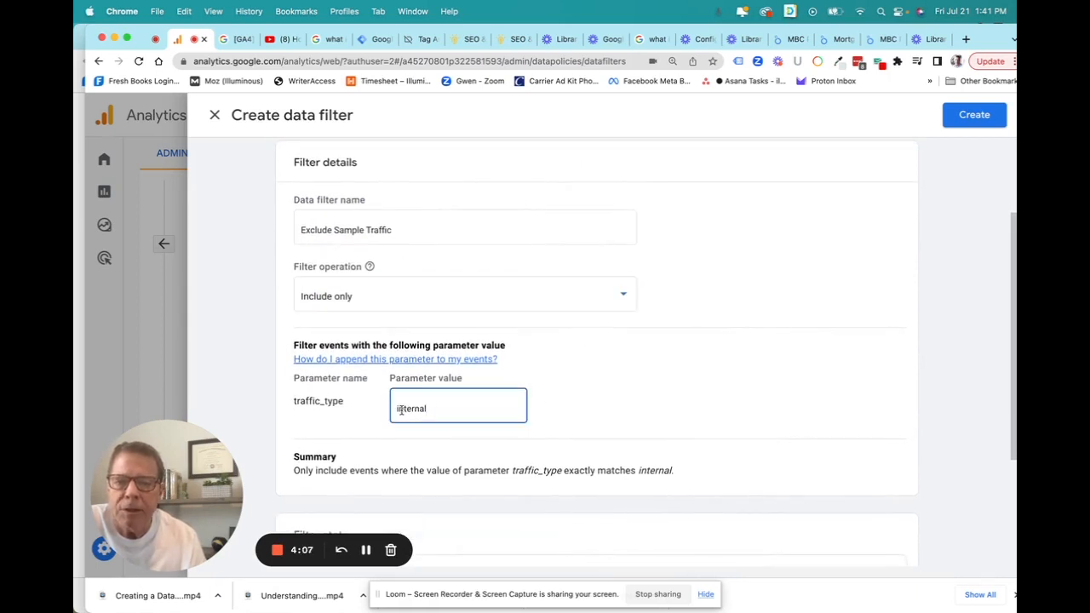
pyautogui.doubleClick(405, 417)
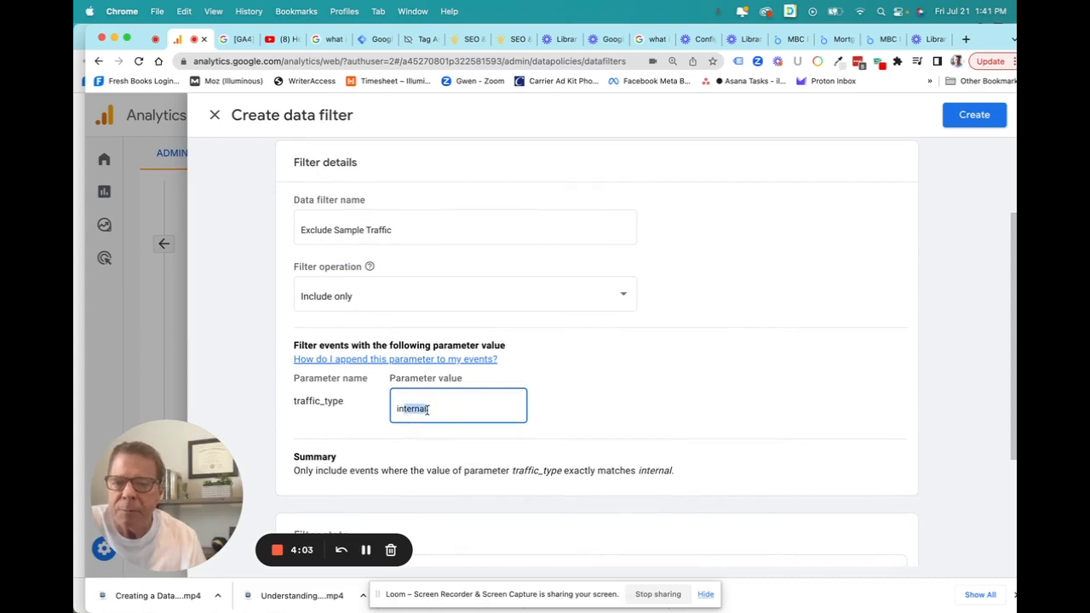
pyautogui.click(385, 408)
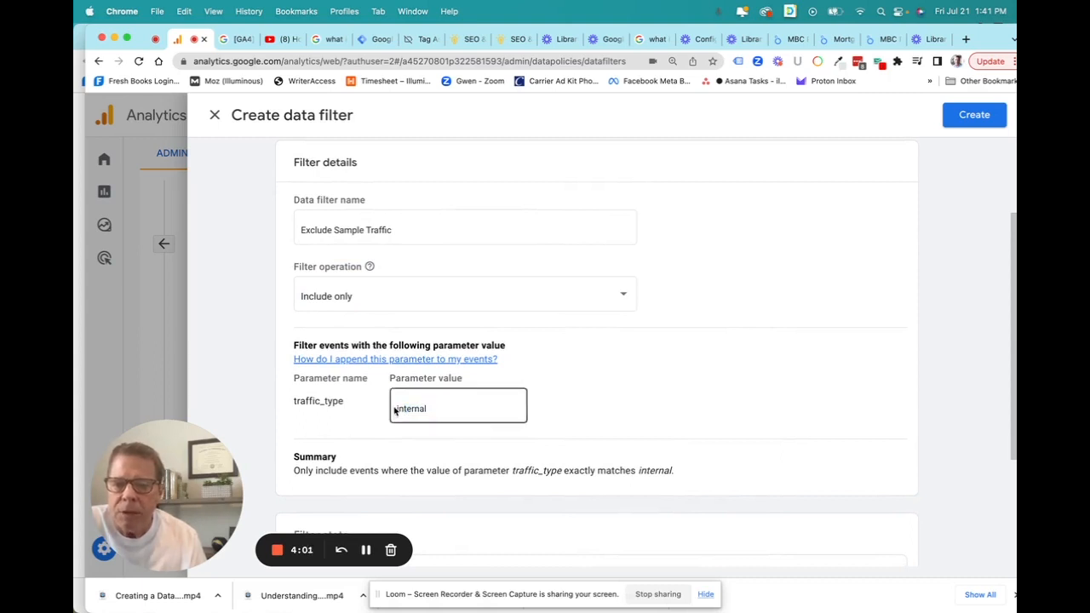
pyautogui.doubleClick(394, 409)
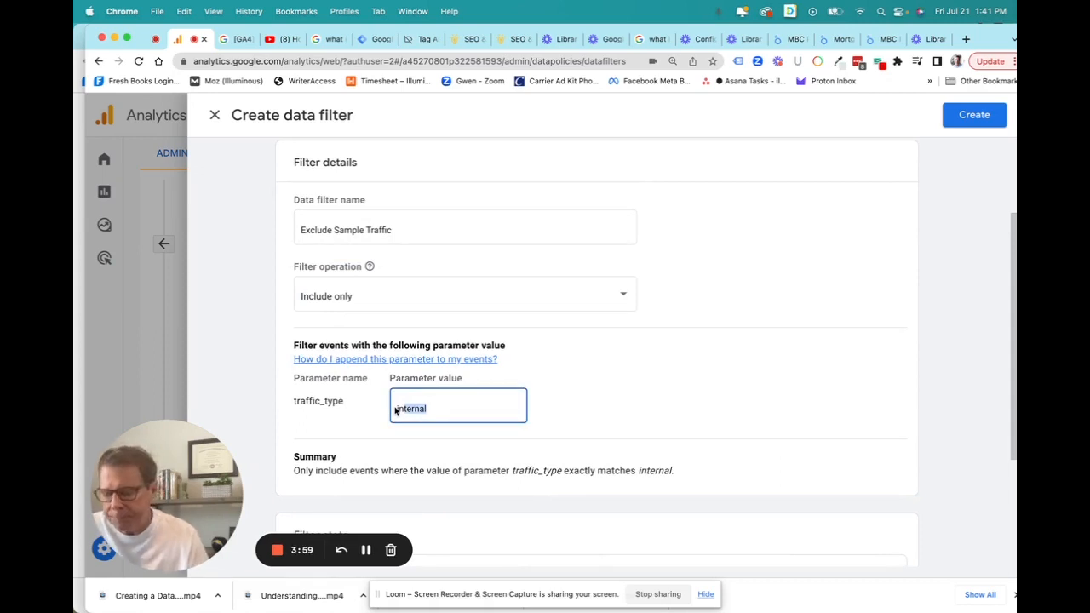
pyautogui.press('BackSpace')
pyautogui.write('S')
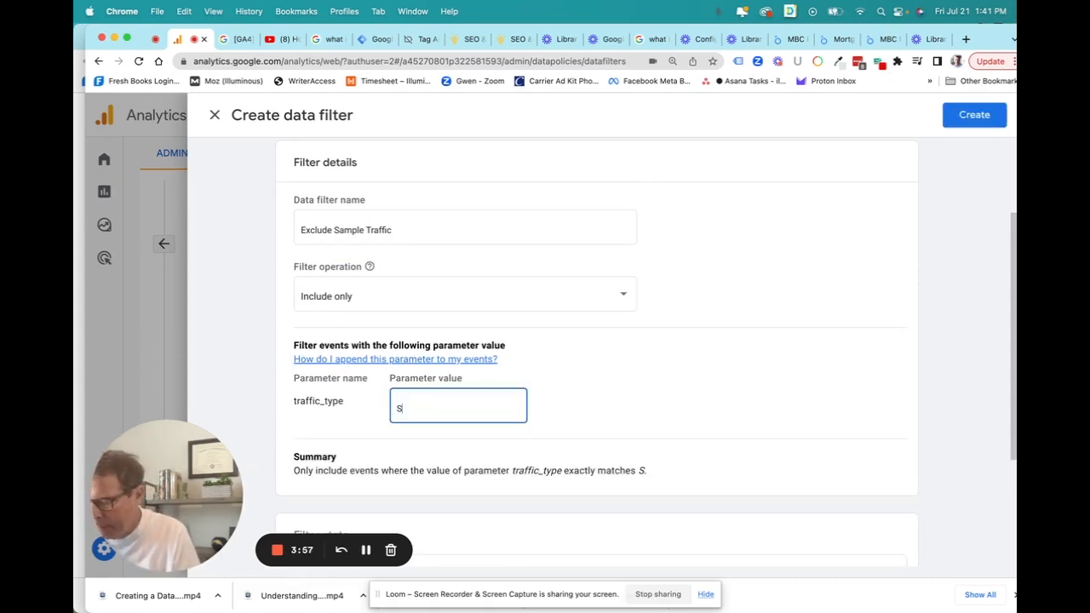
pyautogui.write('ample_Rule')
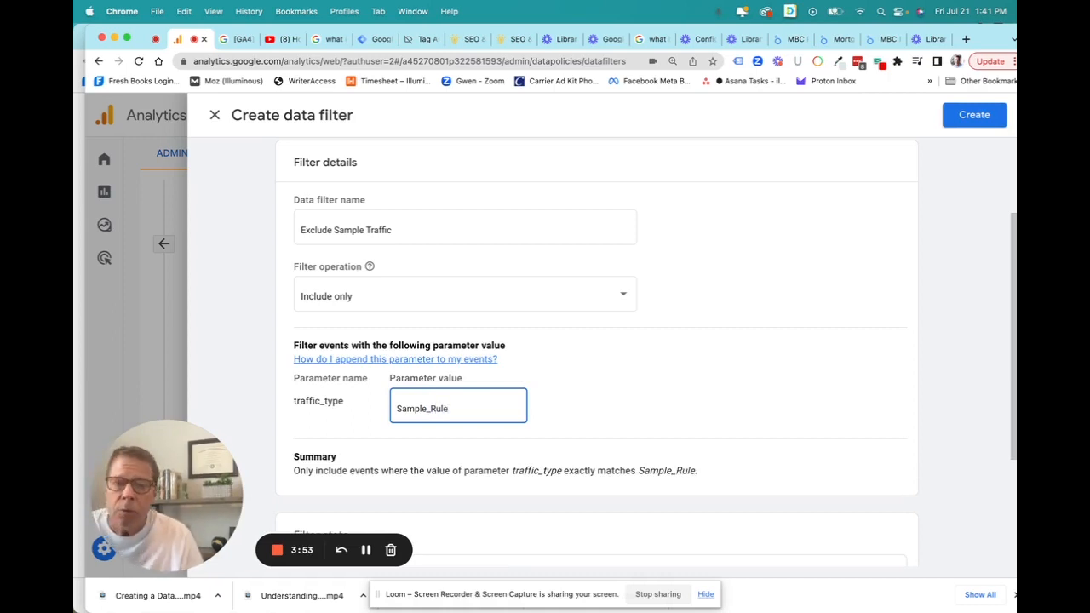
# Create the data filter in the Testing state and return to the list of data filters.
pyautogui.scroll(-3, 671, 468)
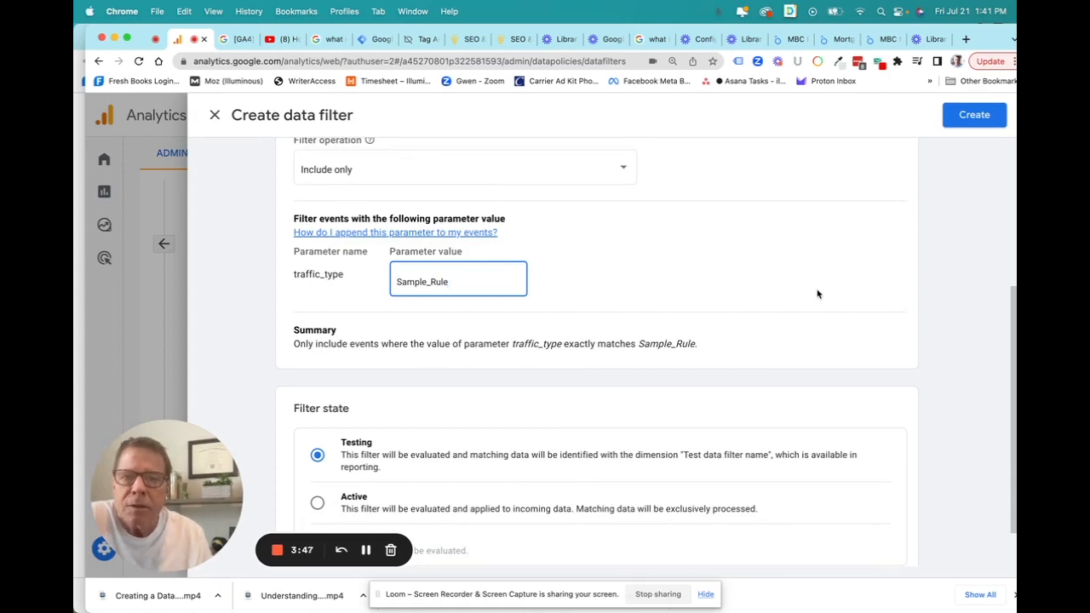
pyautogui.click(972, 119)
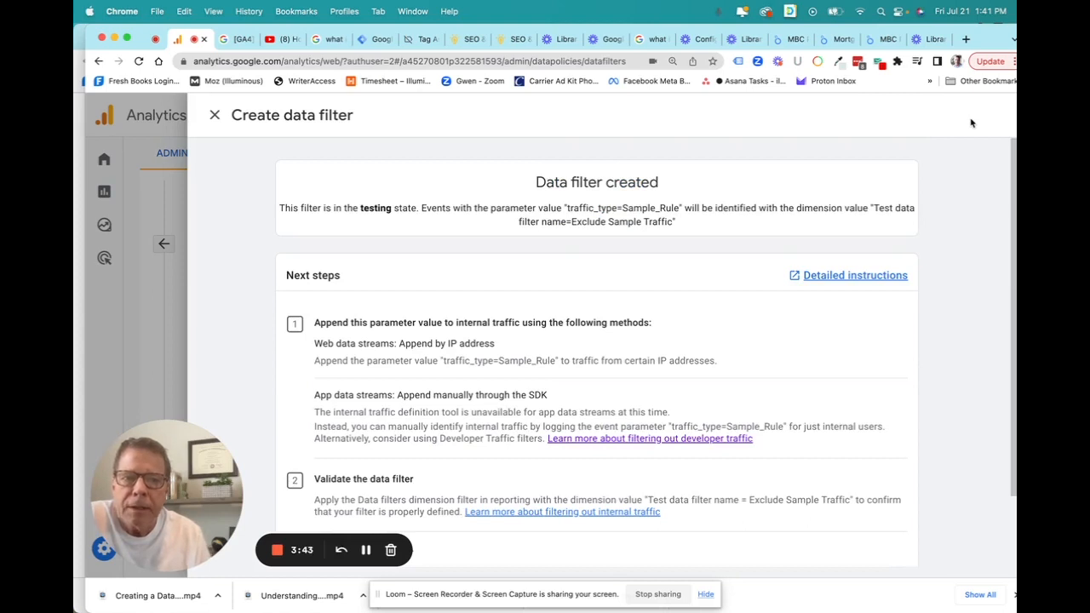
pyautogui.click(214, 115)
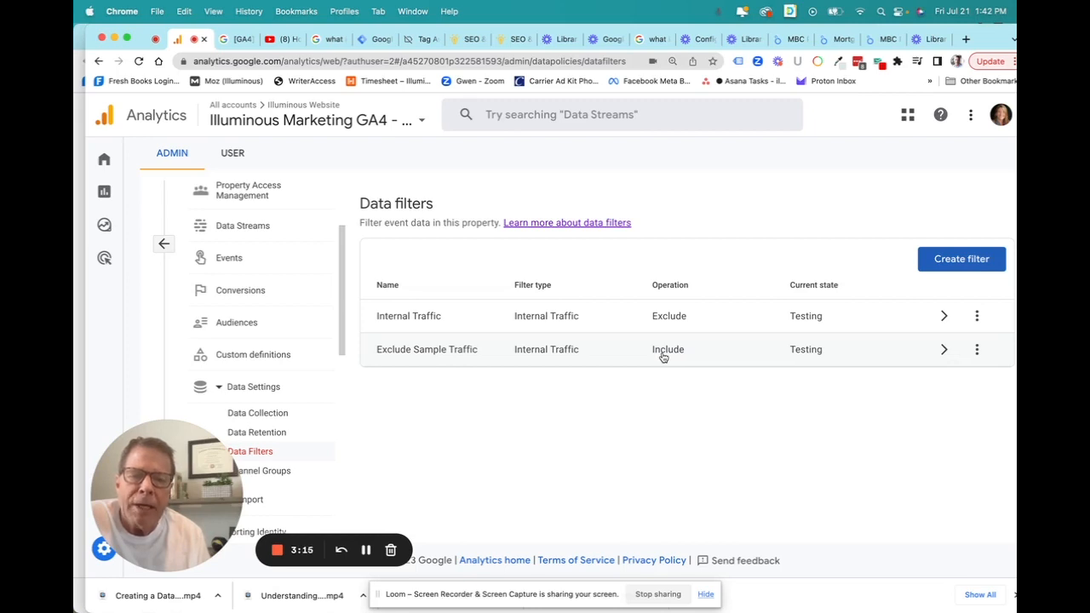
# Deactivate the Exclude Sample Traffic filter in the data filters list.
pyautogui.click(973, 349)
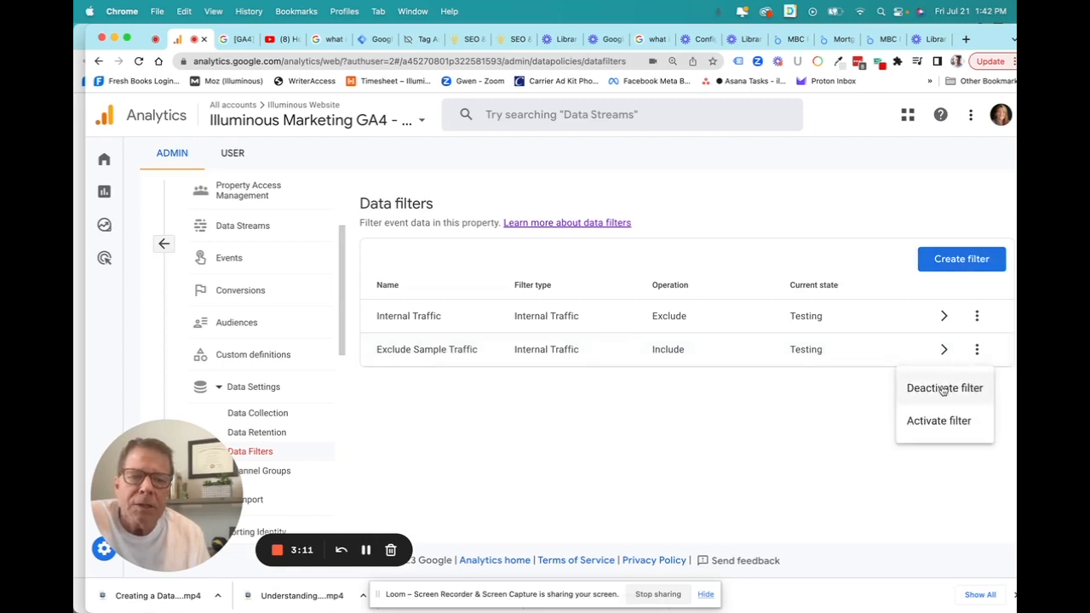
pyautogui.click(943, 388)
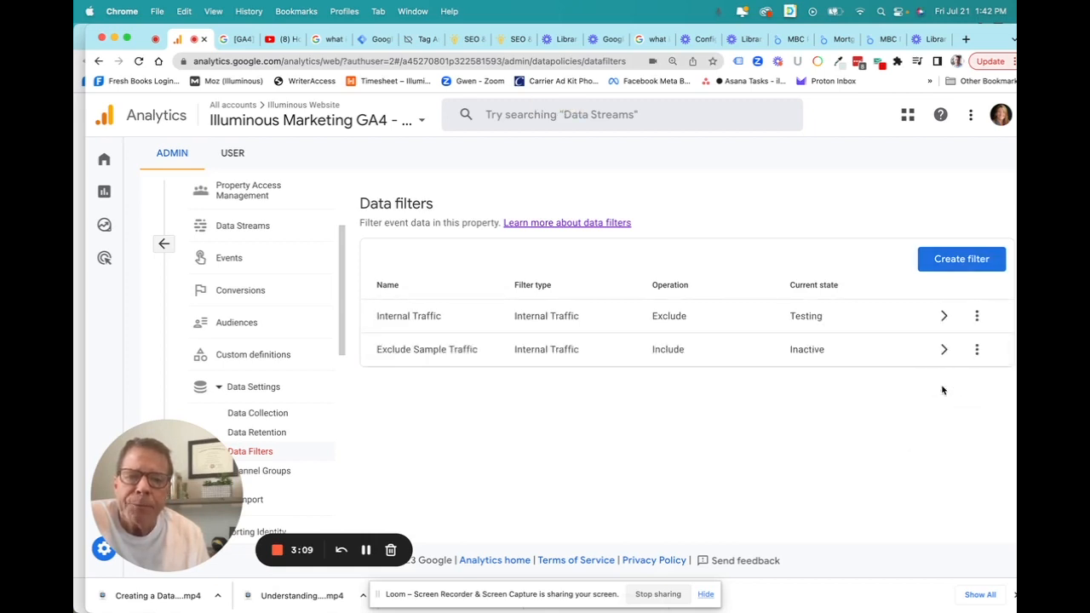